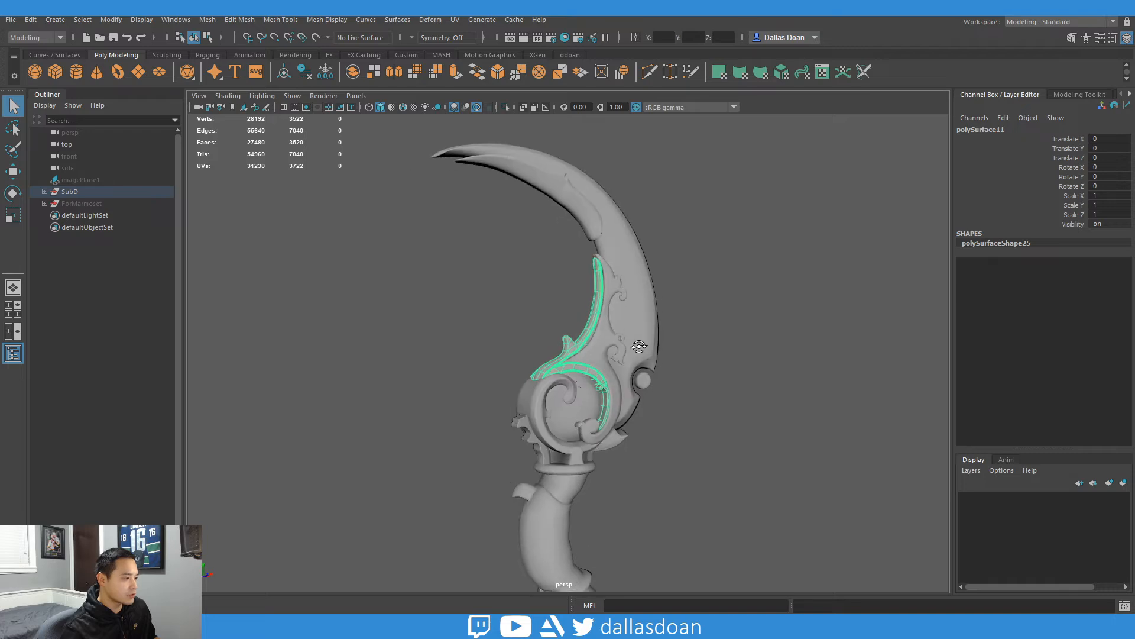
Select the lower blade's curved trim and ornamental filigree, followed by the inlay near the blade tip
left_click(586, 338, "shift")
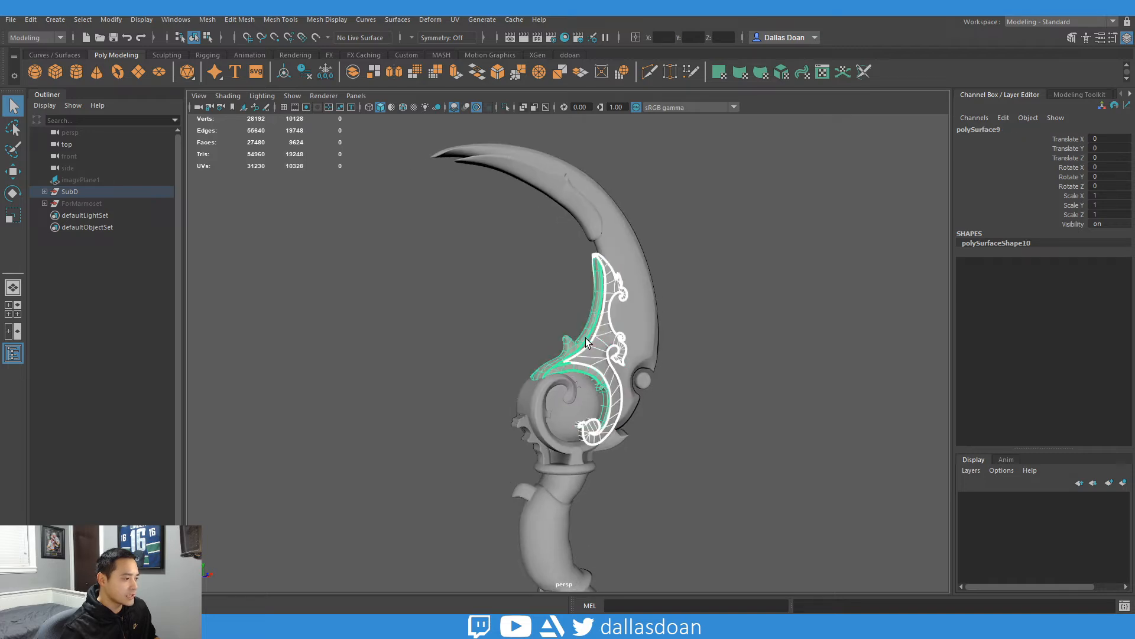
left_click(561, 215, "shift")
left_click_drag(562, 215, 448, 312, "alt")
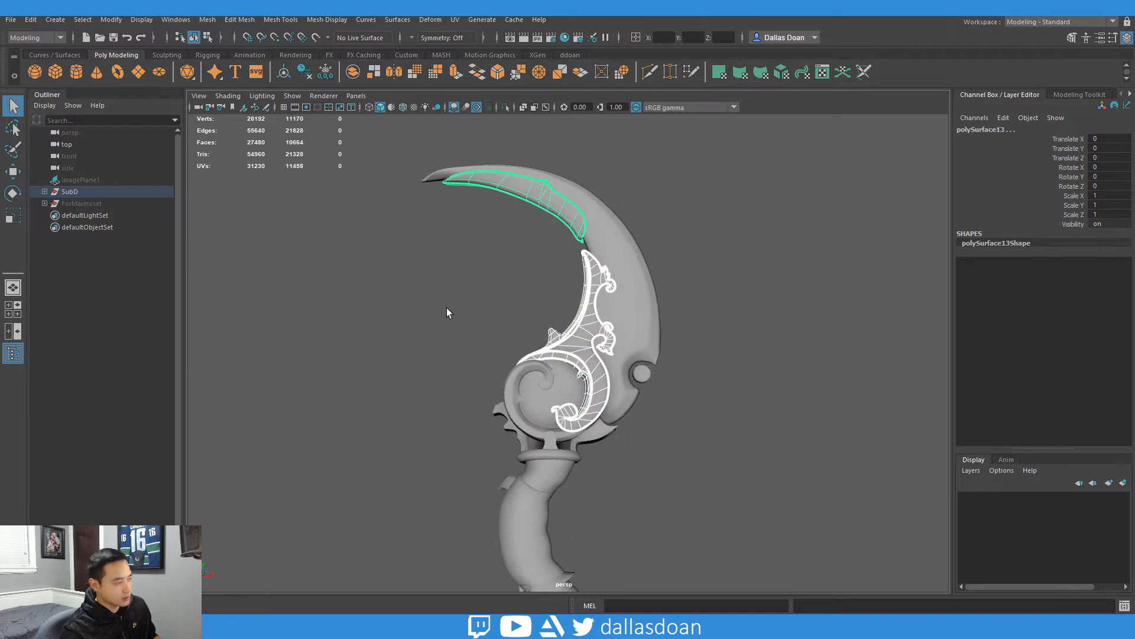
Show the imagePlane1 reference and hide the SubD group
left_click(122, 180)
key("shift+h")
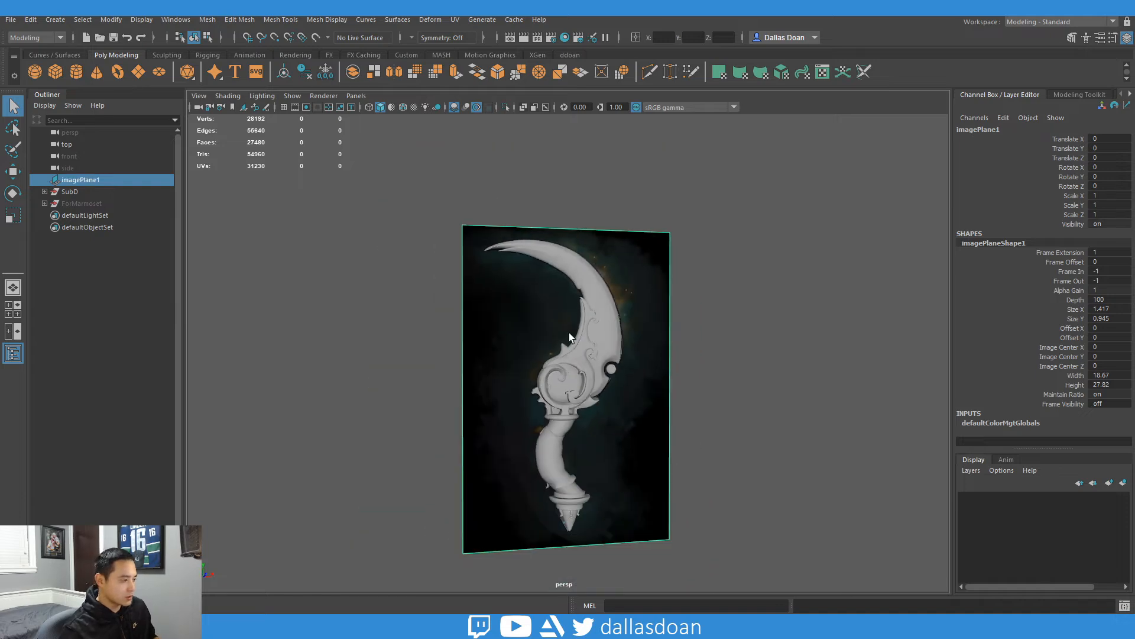
left_click(102, 194)
key("ctrl+h")
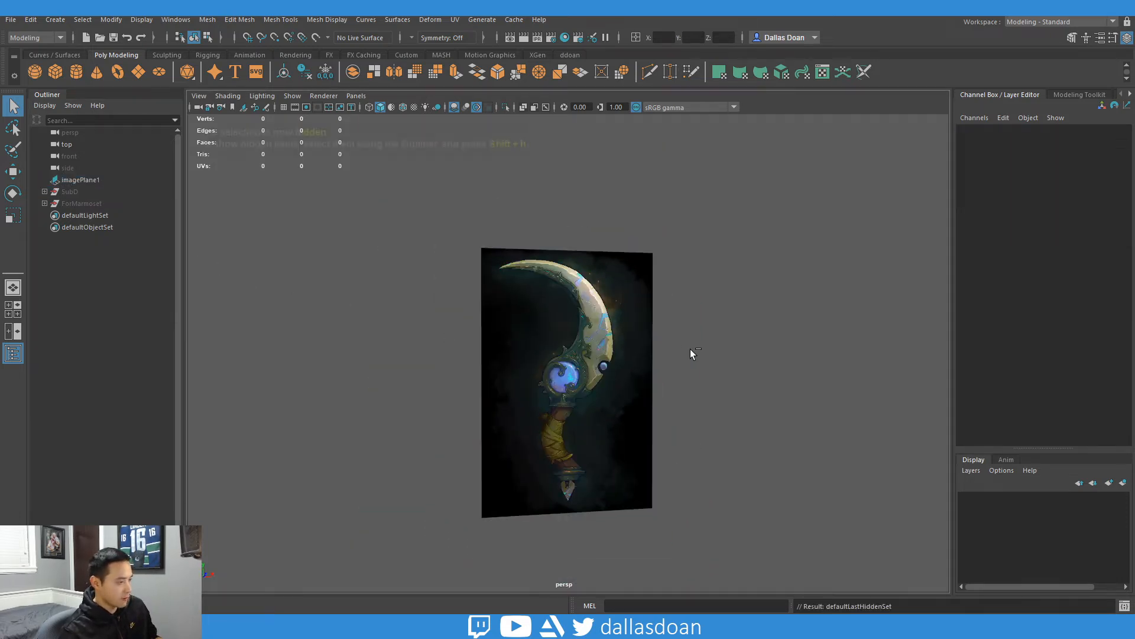
Examine the concept art's blade, metal filigree and orb frame up close
scroll(682, 345, "up", 3)
mouse_move(655, 353)
left_mouse_down("alt")
mouse_move(588, 332)
mouse_move(619, 330)
mouse_move(574, 283)
left_mouse_up("alt")
scroll(553, 308, "up", 2)
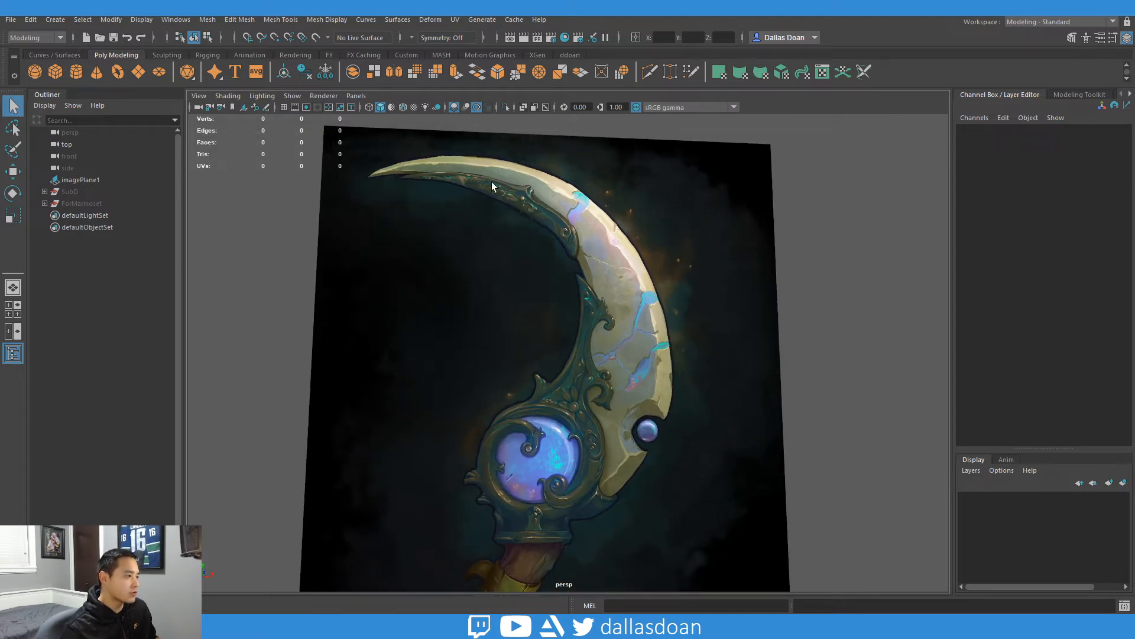
middle_click_drag(601, 297, 594, 265, "alt")
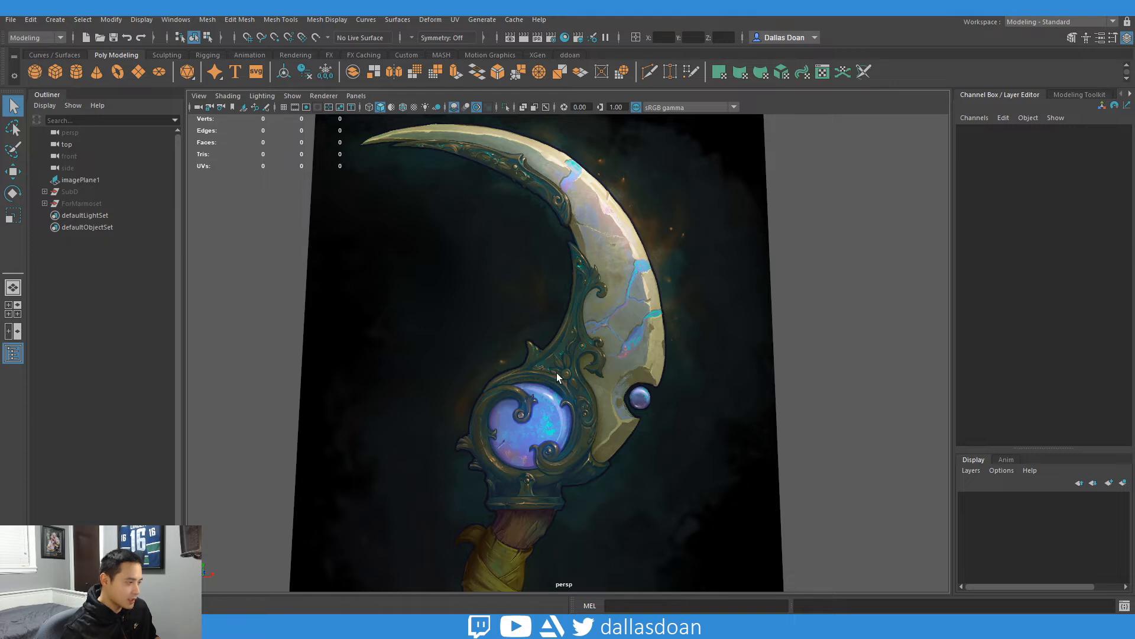
middle_click_drag(554, 372, 553, 355, "alt")
scroll(552, 354, "up", 2)
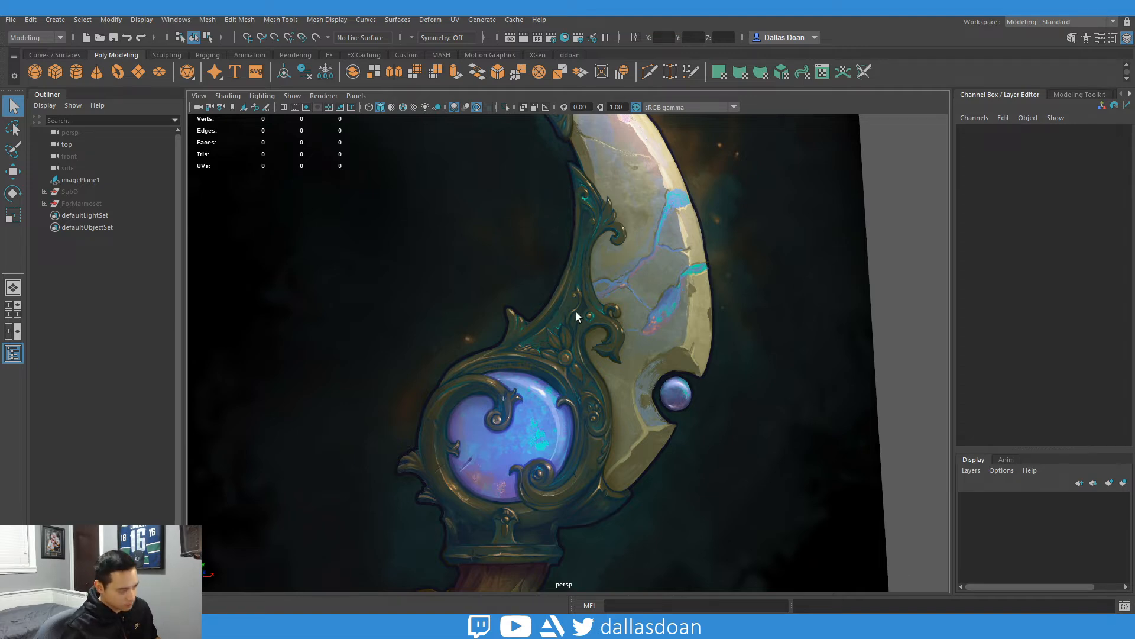
middle_click_drag(631, 288, 635, 281, "alt")
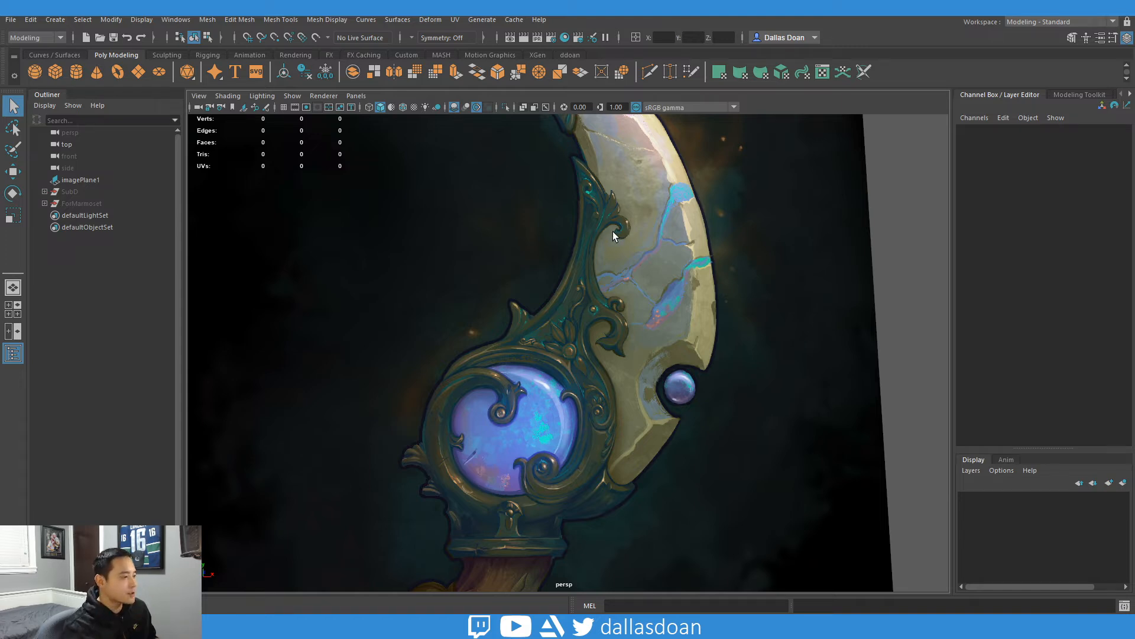
middle_click_drag(601, 424, 621, 384, "alt")
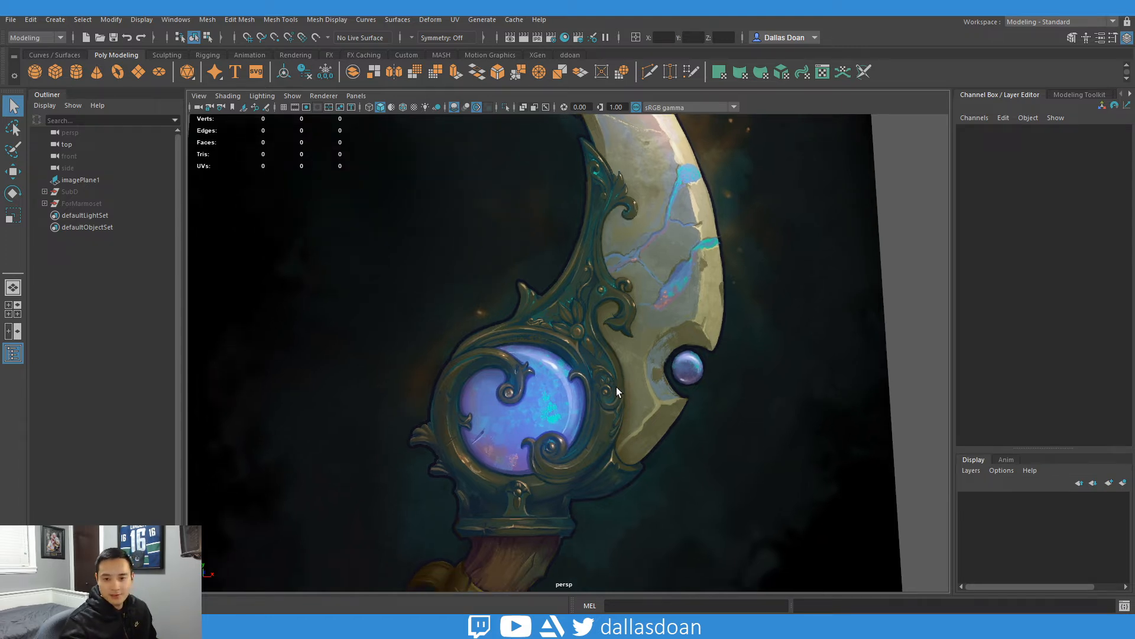
middle_click_drag(585, 388, 598, 370, "alt")
mouse_move(607, 321)
middle_mouse_down("alt")
mouse_move(609, 360)
mouse_move(599, 340)
mouse_move(609, 372)
mouse_move(607, 349)
middle_mouse_up("alt")
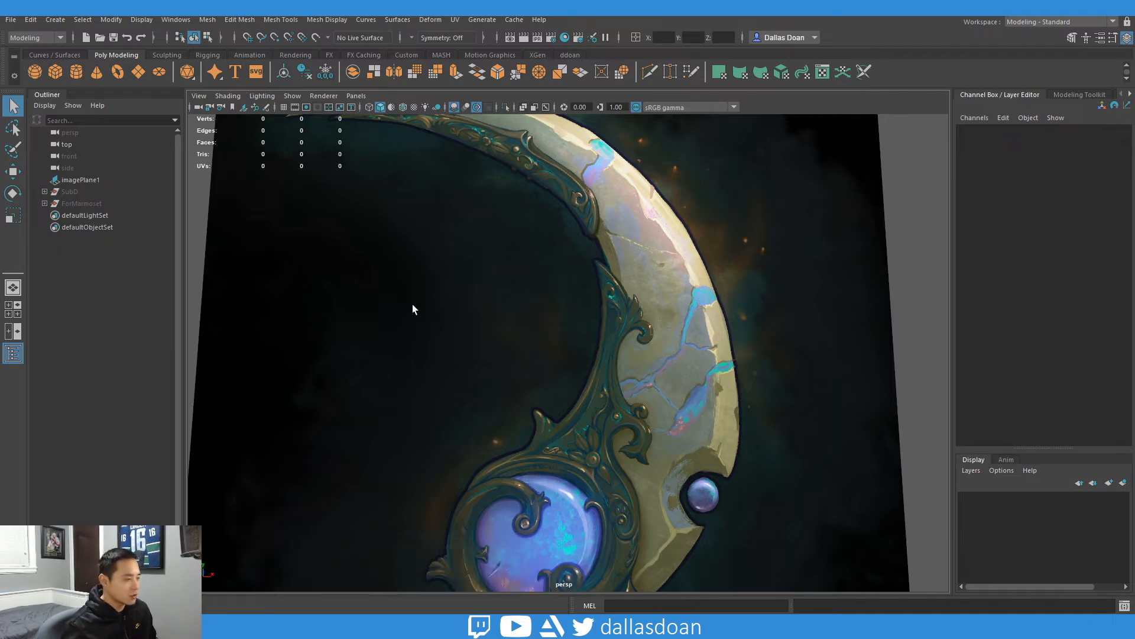
Show the SubD group again and select the filigree and curved trim beside the lower blade
left_click(154, 191)
key("shift+h")
scroll(654, 389, "up", 5)
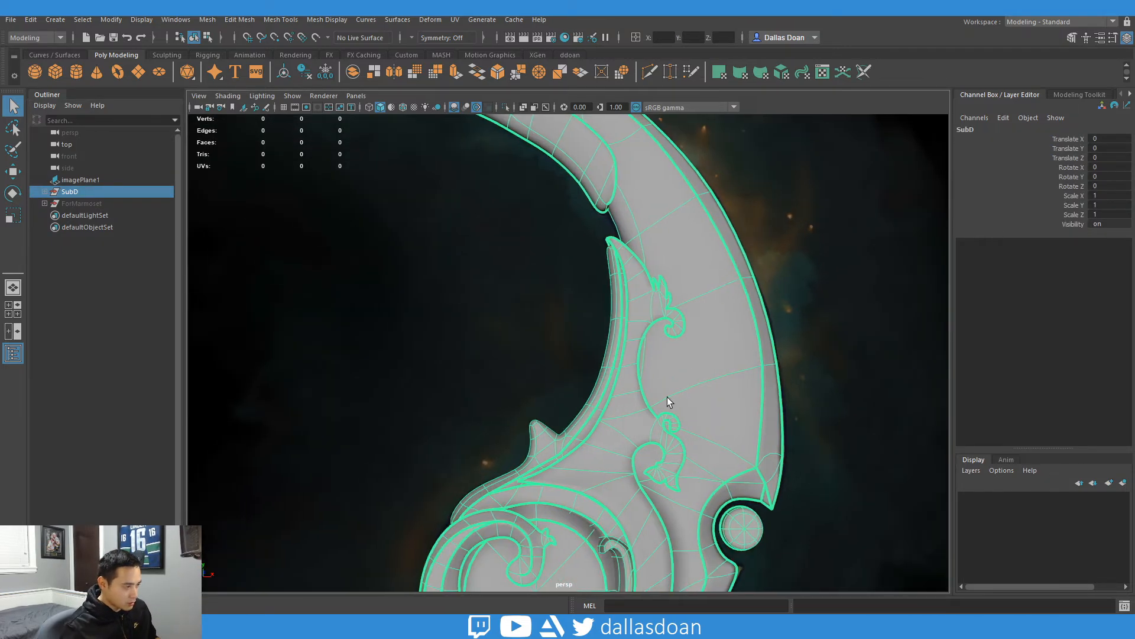
left_click_drag(648, 428, 647, 327, "alt")
left_click(630, 374, "shift")
left_click_drag(630, 374, 592, 362, "alt")
left_click(641, 356)
key("ctrl+z")
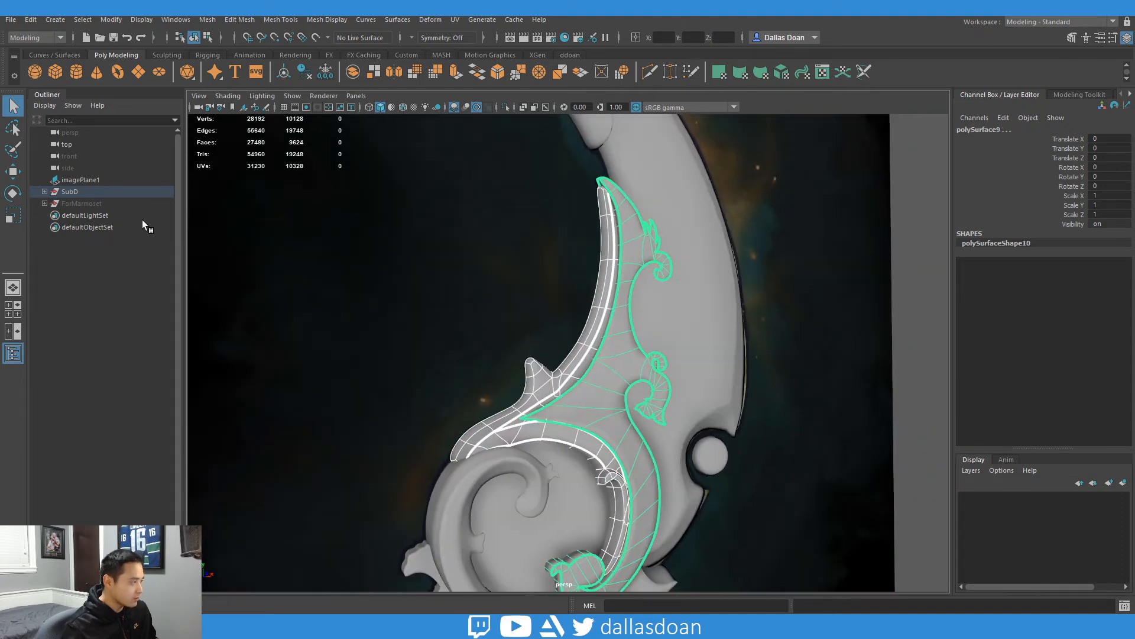
Isolate imagePlane1 and examine the painted filigree between the blade and the orb
left_click(96, 182)
key("ctrl+1")
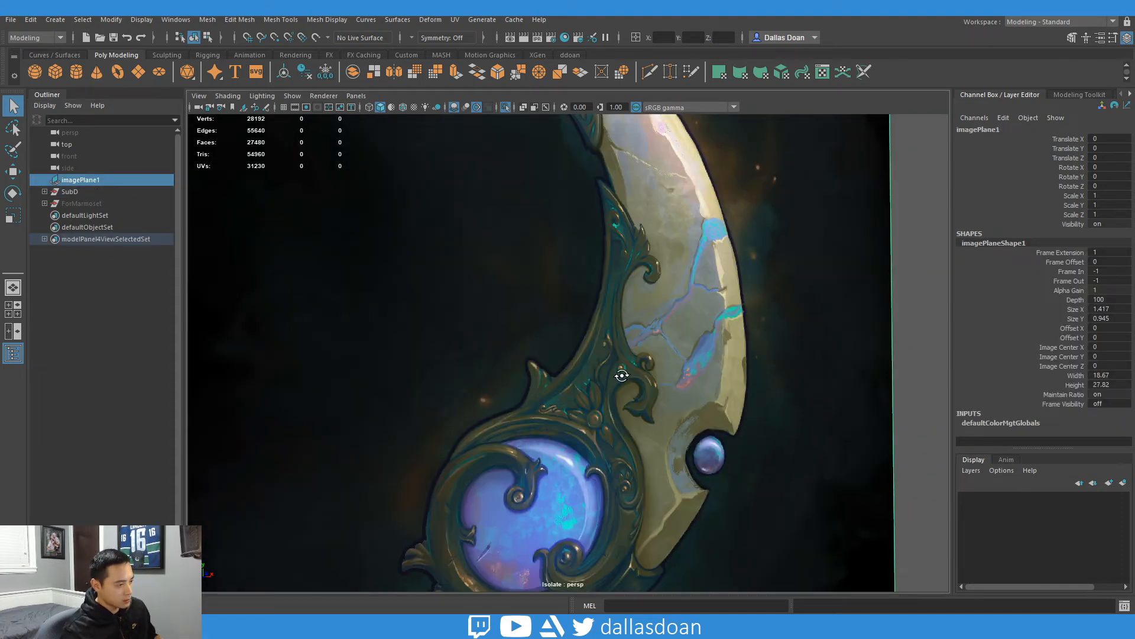
left_click_drag(618, 375, 581, 217, "alt")
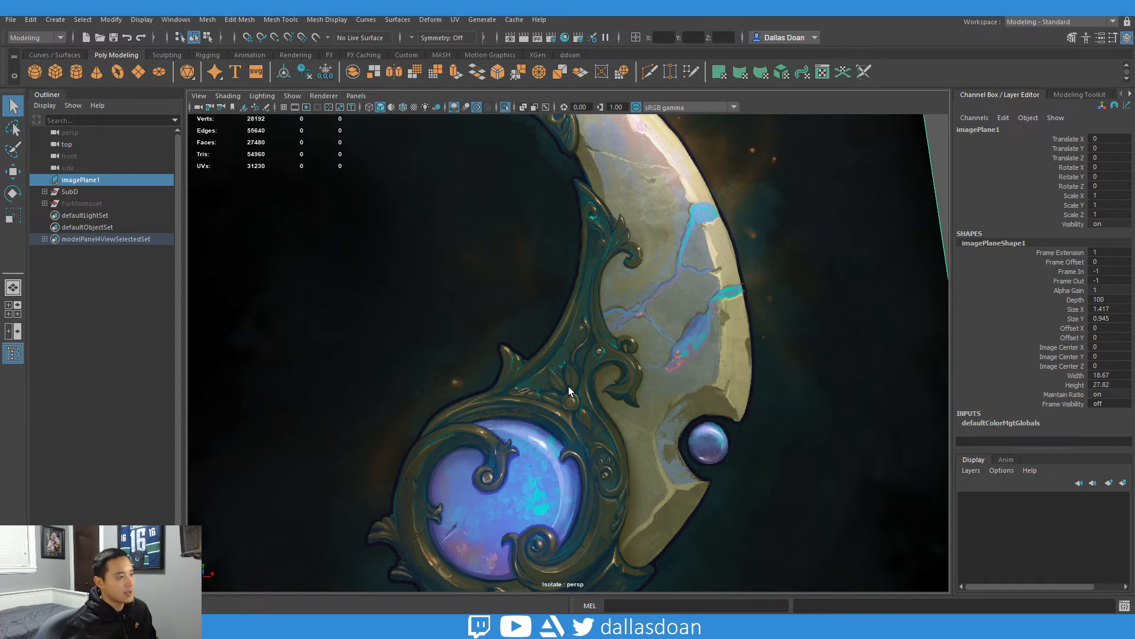
middle_click_drag(608, 274, 602, 265, "alt")
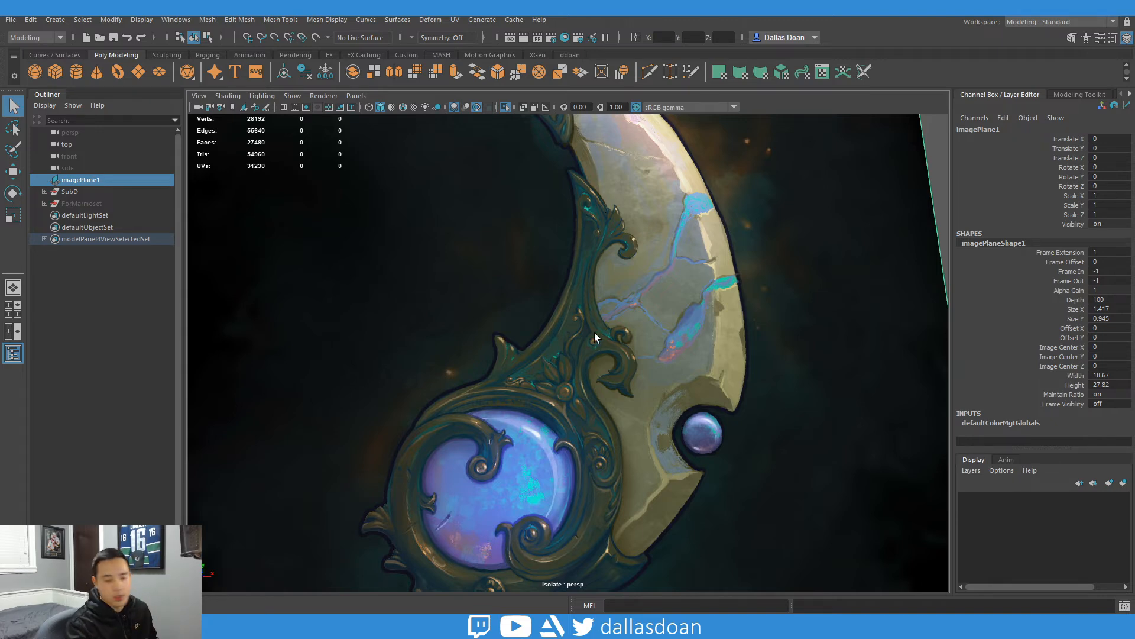
Exit isolation and select the filigree piece together with its curved trim for comparison with the concept
key("ctrl+1")
left_click(565, 353)
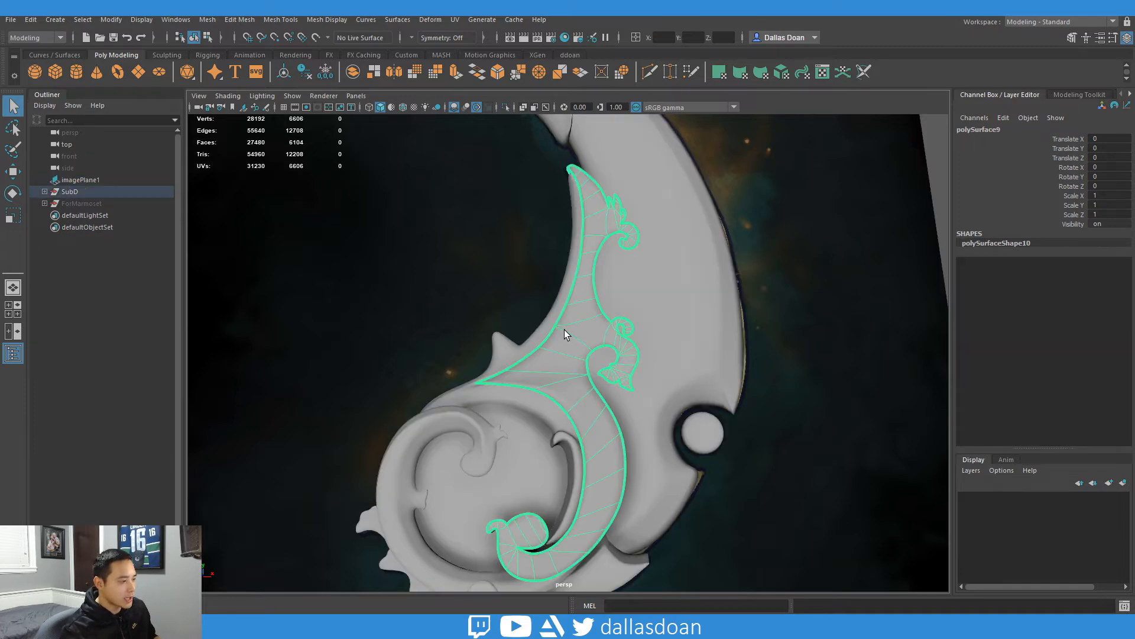
left_click_drag(559, 341, 608, 346, "alt")
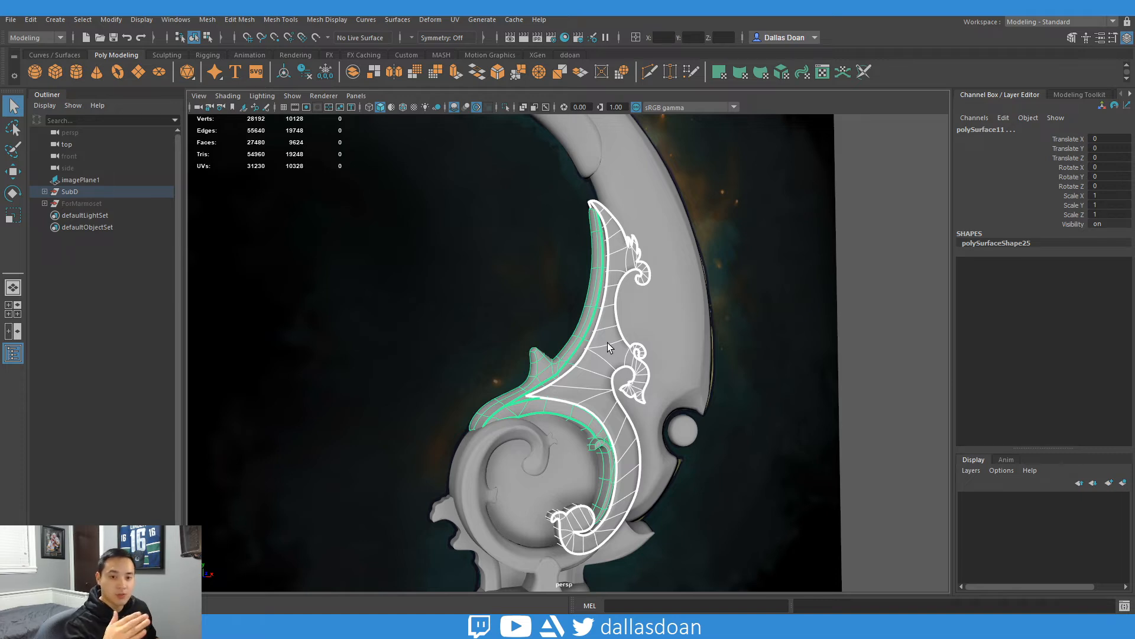
Select the spiral frame around the orb and examine its shape from several angles
right_click_drag(608, 342, 538, 310, "alt")
middle_click_drag(538, 310, 545, 243, "alt")
right_click_drag(545, 243, 520, 290, "alt")
left_click_drag(520, 289, 541, 342, "alt")
left_click(512, 289)
left_click_drag(567, 285, 495, 307, "alt")
right_click_drag(495, 307, 525, 315, "alt")
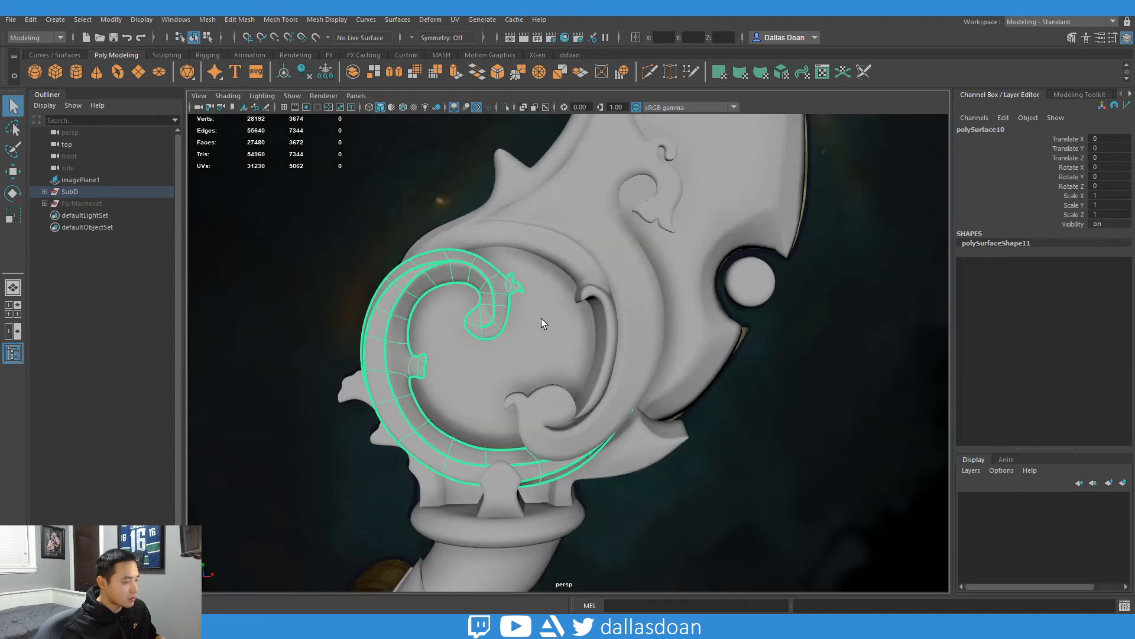
left_click_drag(427, 355, 544, 329, "alt")
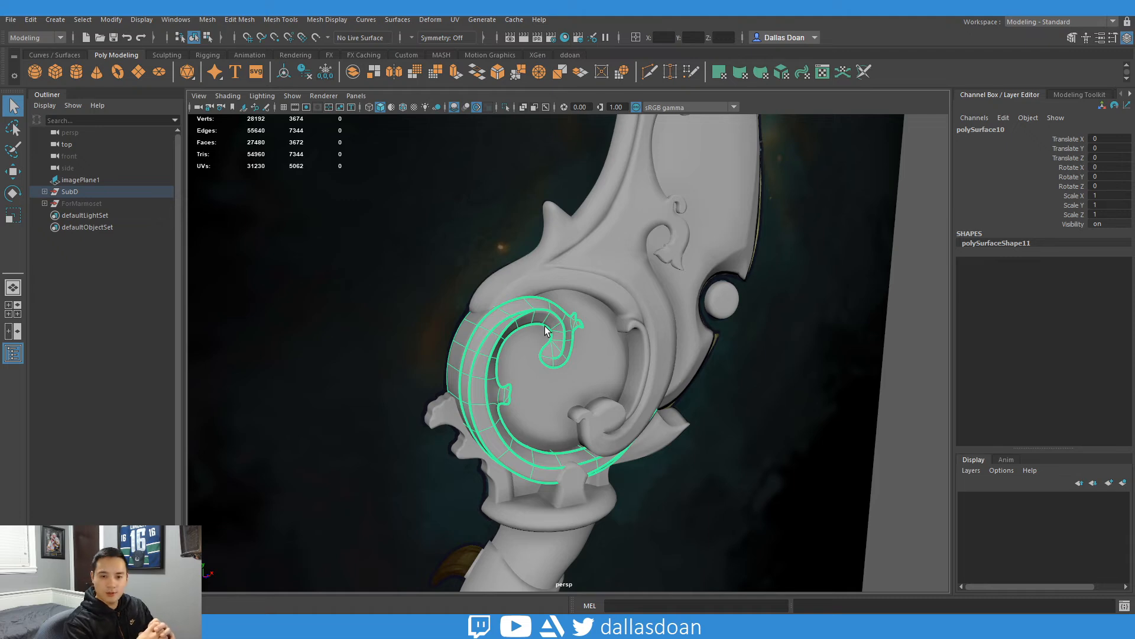
left_click_drag(544, 326, 515, 311, "alt")
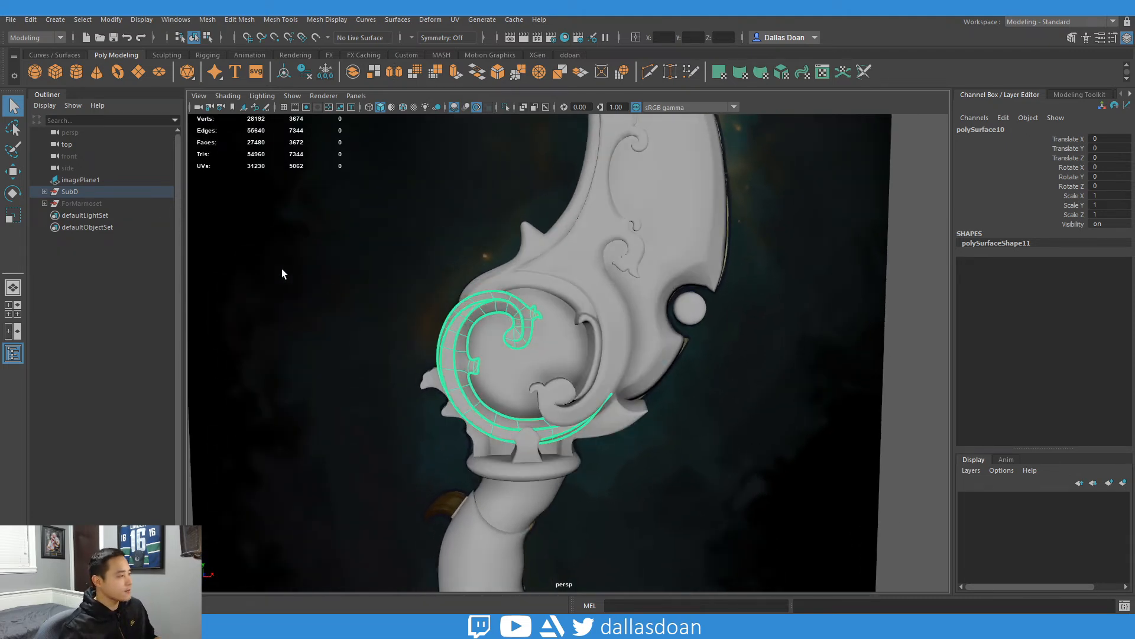
Isolate imagePlane1 and examine the painted orb frame and its scrolls
left_click(80, 179)
key("ctrl+1")
scroll(530, 349, "up", 3)
left_click_drag(530, 350, 597, 310, "alt")
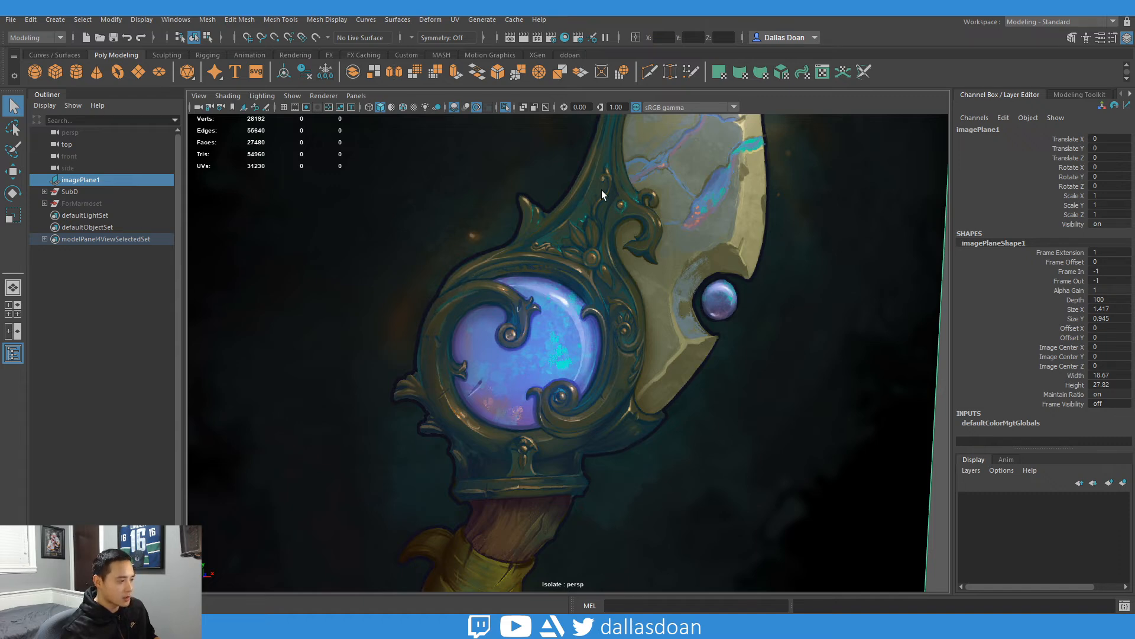
left_click_drag(623, 353, 602, 396, "alt")
Exit isolation and select the metal pieces around the orb together with the filigree and curved trim
key("ctrl+1")
left_click(577, 389)
left_click(572, 410)
left_click(507, 444, "shift")
left_click(540, 417, "shift")
left_click(622, 405, "shift")
left_click(645, 296, "shift")
scroll(644, 275, "down", 4)
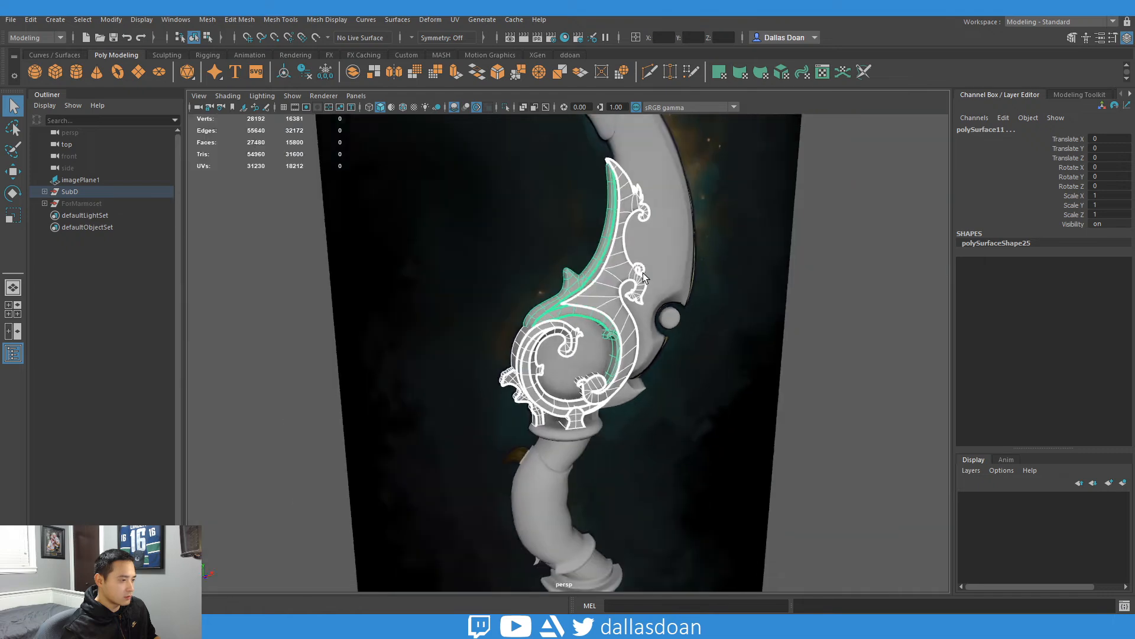
Select the pointed guard piece beneath the orb frame and inspect it up close
middle_click_drag(643, 272, 635, 327, "alt")
middle_click_drag(609, 221, 611, 279, "alt")
left_click(598, 235)
left_click_drag(621, 324, 624, 298, "alt")
left_click(658, 288)
scroll(624, 298, "up", 3)
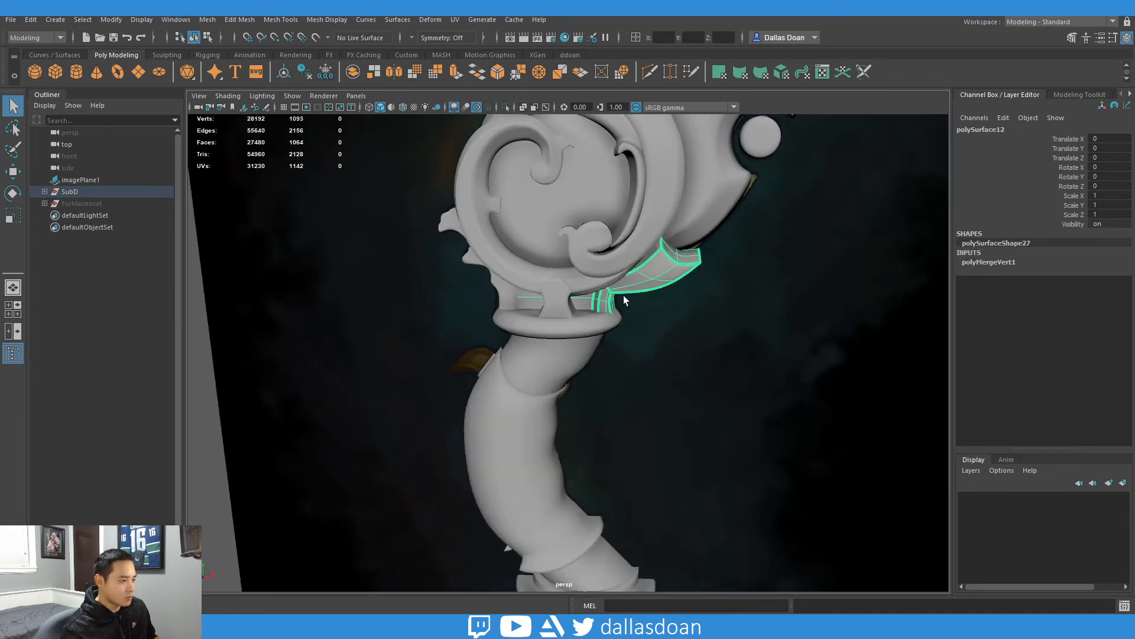
Isolate imagePlane1 and frame the whole concept painting in the view
left_click(81, 179)
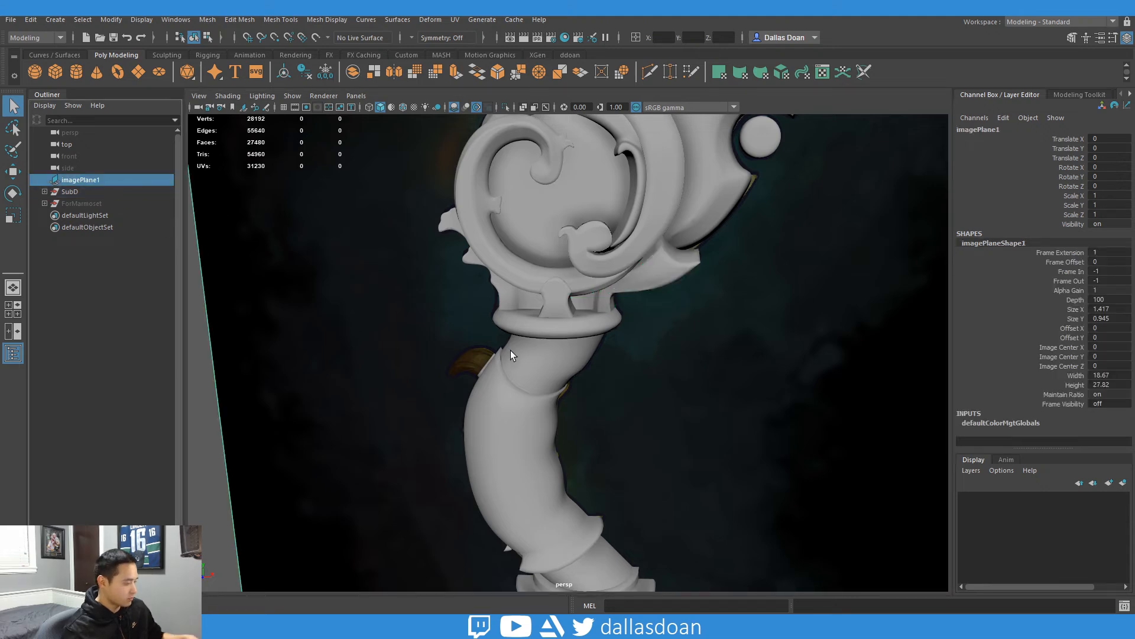
key("ctrl+1")
left_click_drag(620, 300, 580, 315, "alt")
key("f")
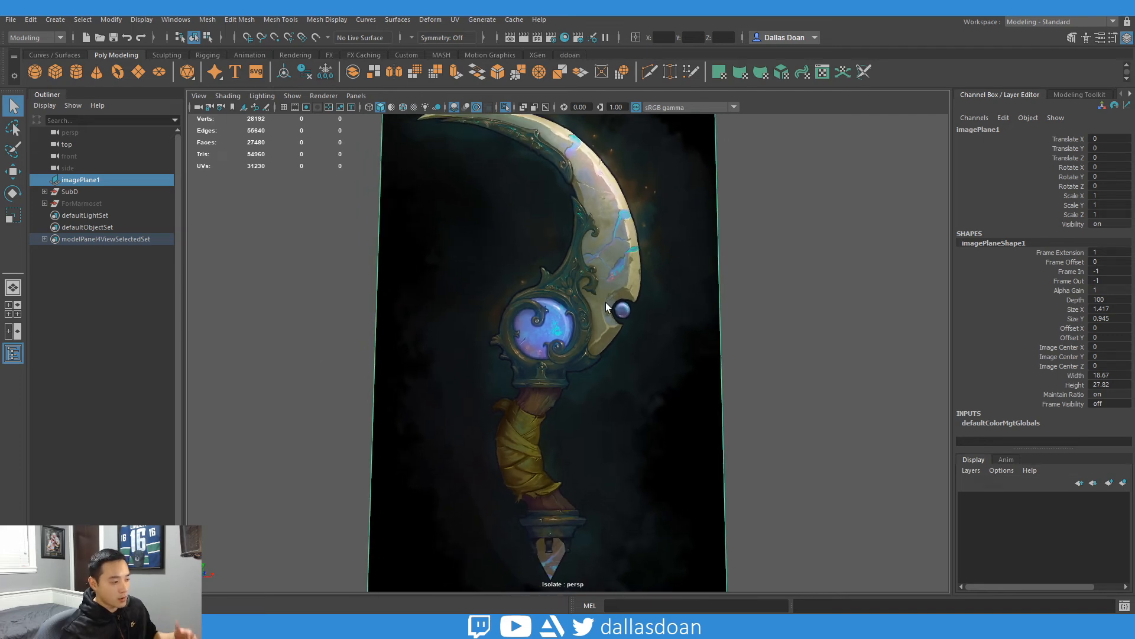
Hide imagePlane1, exit isolation and frame the SubD group
key("ctrl+h")
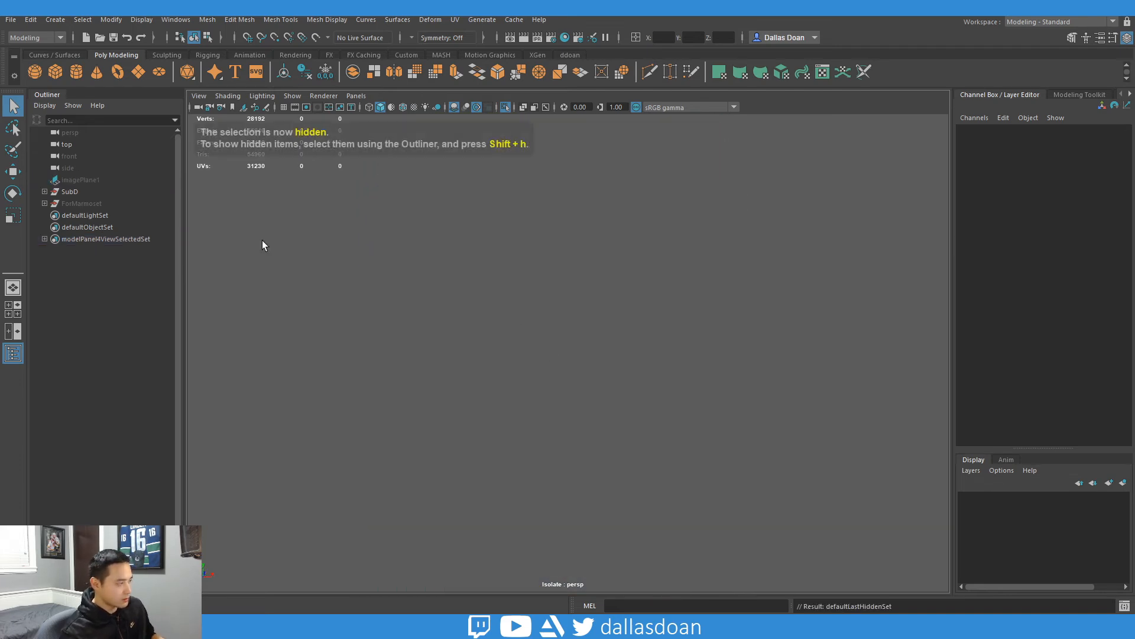
left_click(99, 189)
key("ctrl+1")
key("f")
Select the small curled piece on the upper handle and inspect how it sits against the grip
left_click_drag(546, 375, 691, 402, "alt")
left_click(690, 403)
scroll(662, 407, "up", 5)
middle_click_drag(638, 415, 639, 355, "alt")
left_click_drag(639, 355, 621, 390, "alt")
left_click(564, 392)
key("f")
key("w")
scroll(637, 370, "down", 4)
scroll(659, 338, "down", 2)
scroll(620, 390, "down", 5)
middle_click_drag(594, 366, 568, 324, "alt")
left_click_drag(568, 324, 536, 358, "alt")
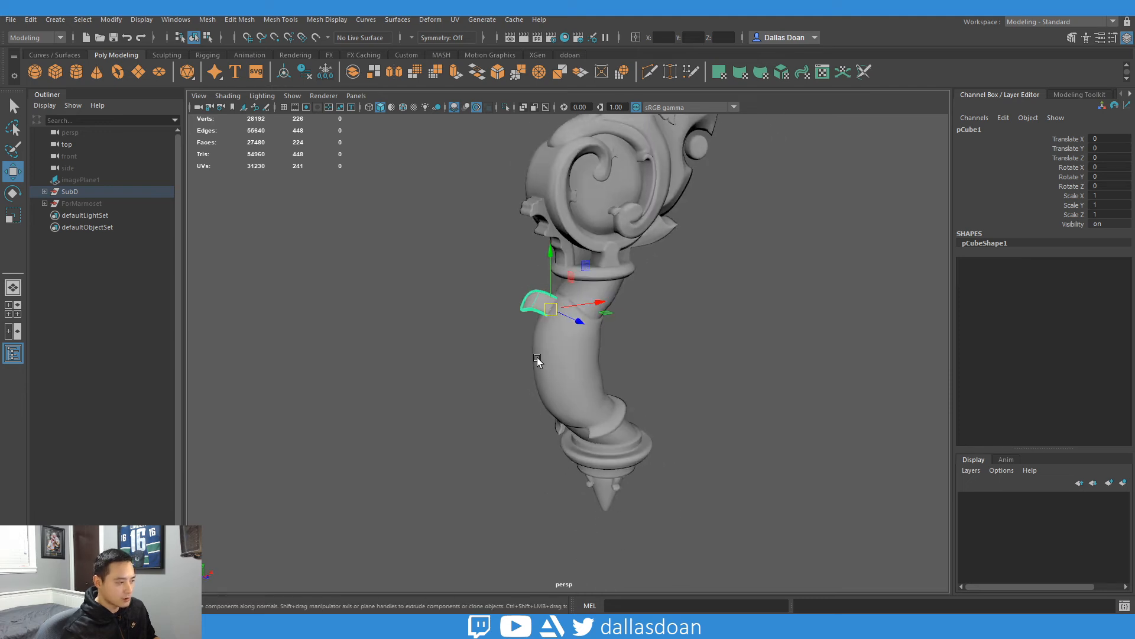
middle_click_drag(537, 357, 512, 380, "alt")
left_click_drag(512, 380, 488, 358, "alt")
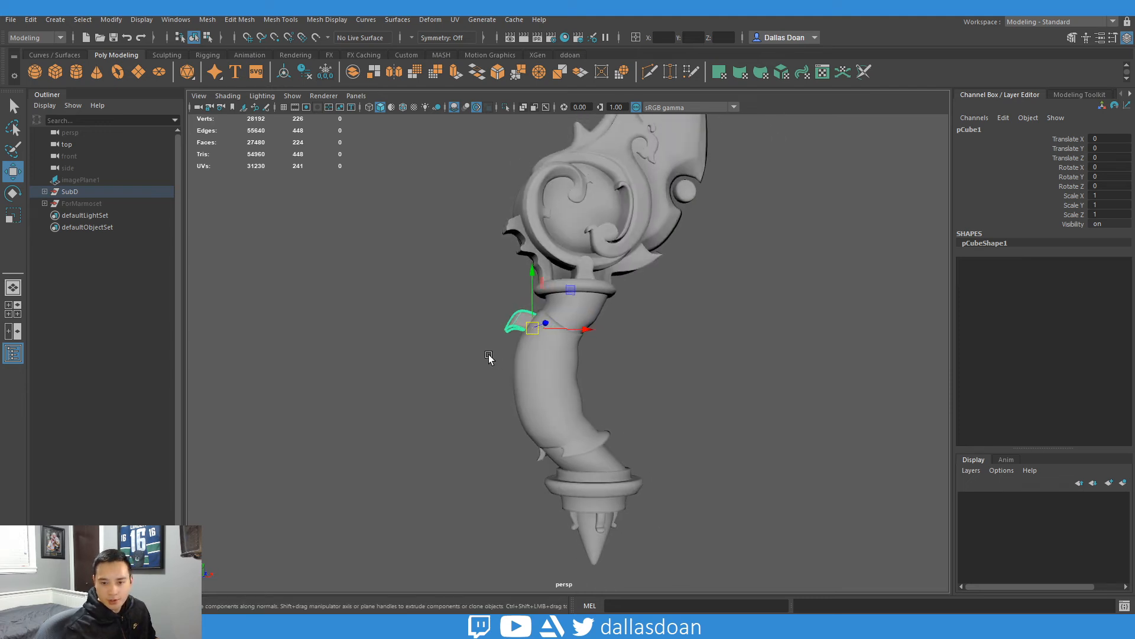
Examine the dagger's individual pieces from several sides and up close
left_click_drag(537, 348, 719, 362, "alt")
right_click_drag(585, 365, 631, 370, "alt")
mouse_move(628, 357)
left_mouse_down("alt")
mouse_move(614, 377)
mouse_move(532, 380)
mouse_move(342, 347)
mouse_move(538, 368)
left_mouse_up("alt")
left_click(538, 366)
right_click_drag(538, 367, 500, 367, "alt")
left_click_drag(499, 367, 621, 355, "alt")
left_click(656, 324)
left_click(541, 316)
left_click_drag(550, 334, 628, 325, "alt")
left_click_drag(599, 398, 577, 288, "alt")
scroll(604, 316, "up", 3)
scroll(605, 315, "up", 6)
left_click(576, 286)
scroll(598, 375, "up", 5)
mouse_move(598, 375)
left_mouse_down("alt")
mouse_move(638, 360)
mouse_move(622, 351)
mouse_move(603, 391)
left_mouse_up("alt")
scroll(621, 351, "down", 4)
scroll(611, 361, "down", 3)
scroll(613, 359, "down", 5)
scroll(603, 390, "up", 5)
Select the main blade and inspect it from its outer edge and from the side
middle_click_drag(605, 243, 550, 459, "alt")
left_click(607, 305)
left_click_drag(658, 318, 618, 301, "alt")
left_click(703, 285)
left_click_drag(703, 285, 599, 306, "alt")
scroll(594, 308, "down", 10)
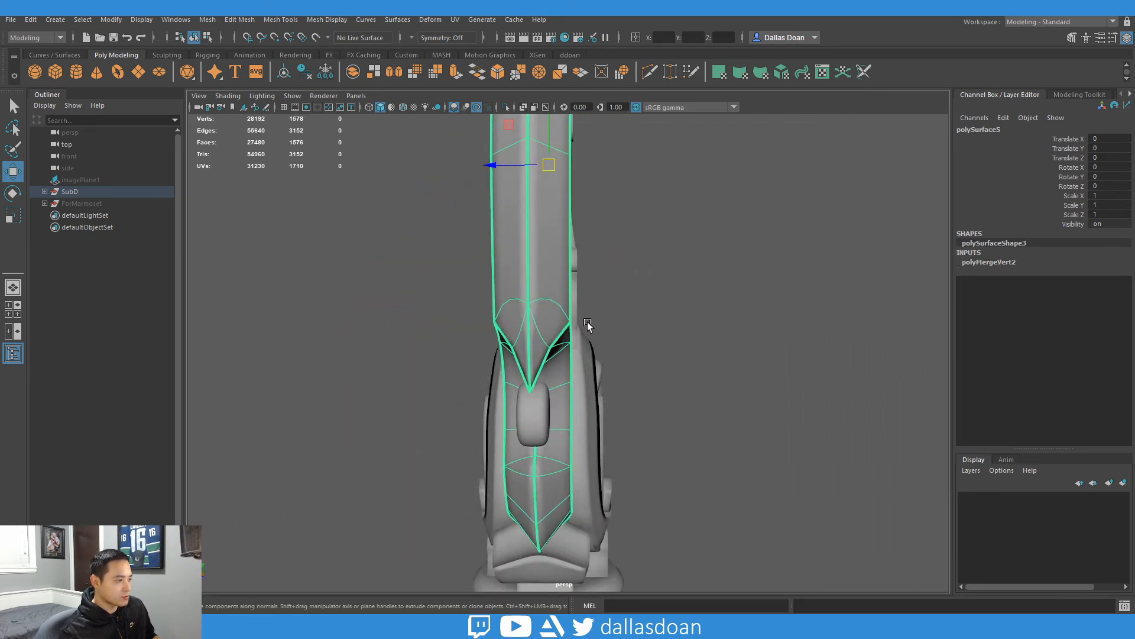
scroll(608, 372, "up", 4)
left_click_drag(609, 360, 722, 366, "alt")
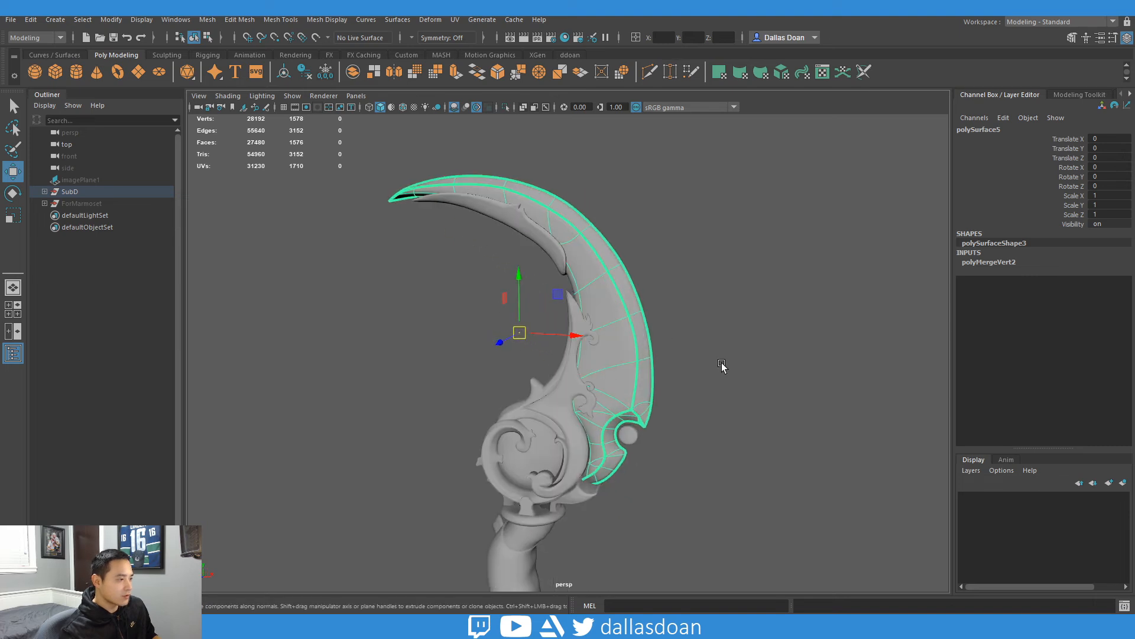
Select the inlay along the inner curve near the blade tip and inspect it from the reverse side
middle_click_drag(722, 366, 739, 417, "alt")
scroll(645, 408, "up", 5)
left_click_drag(641, 408, 759, 383, "alt")
left_click(575, 283)
left_click_drag(539, 323, 712, 355, "alt")
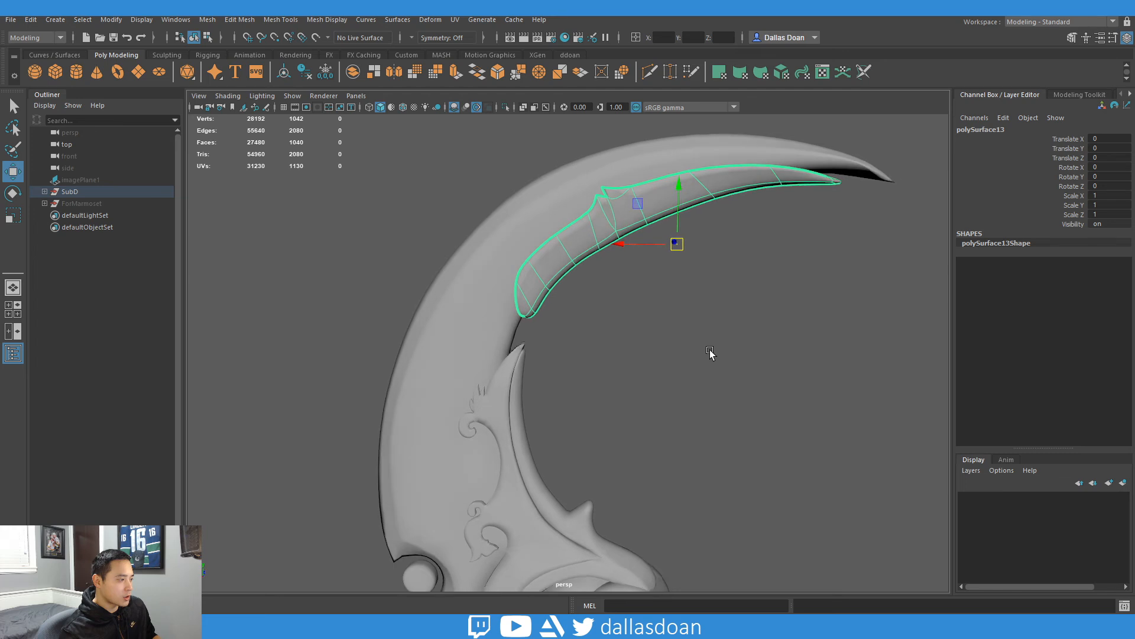
View the whole dagger and select the filigree piece beside the lower blade
scroll(674, 373, "down", 3)
middle_click_drag(580, 397, 601, 320, "alt")
left_click_drag(601, 319, 534, 311, "alt")
left_click(565, 347)
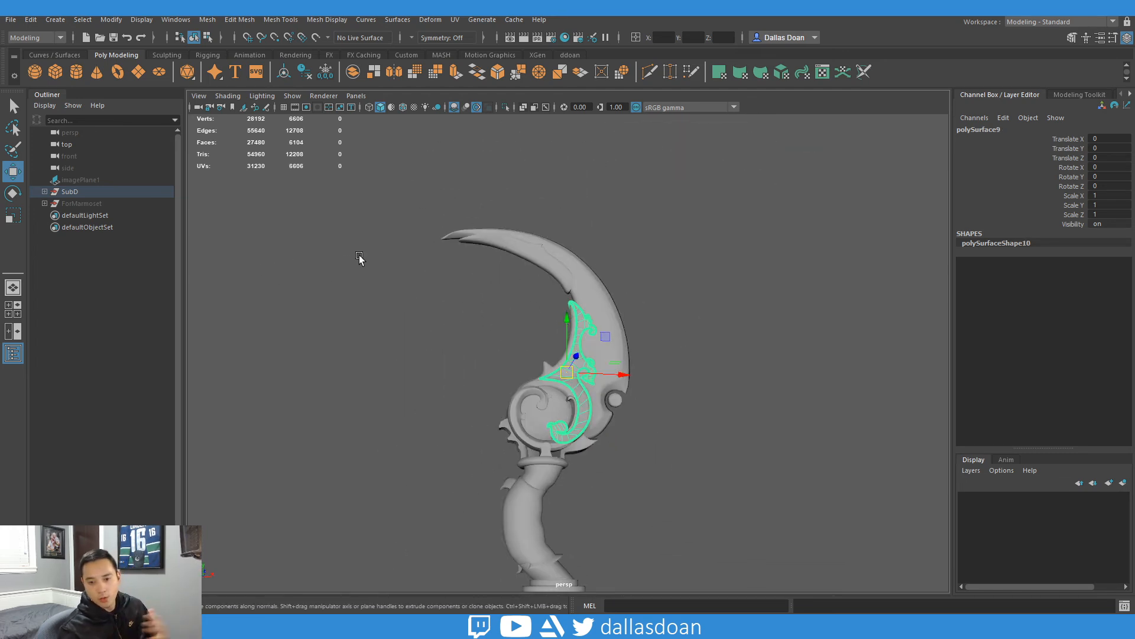
Expand the SubD group and select pCylinder1
left_click(44, 191)
left_click(88, 202)
scroll(489, 276, "up", 2)
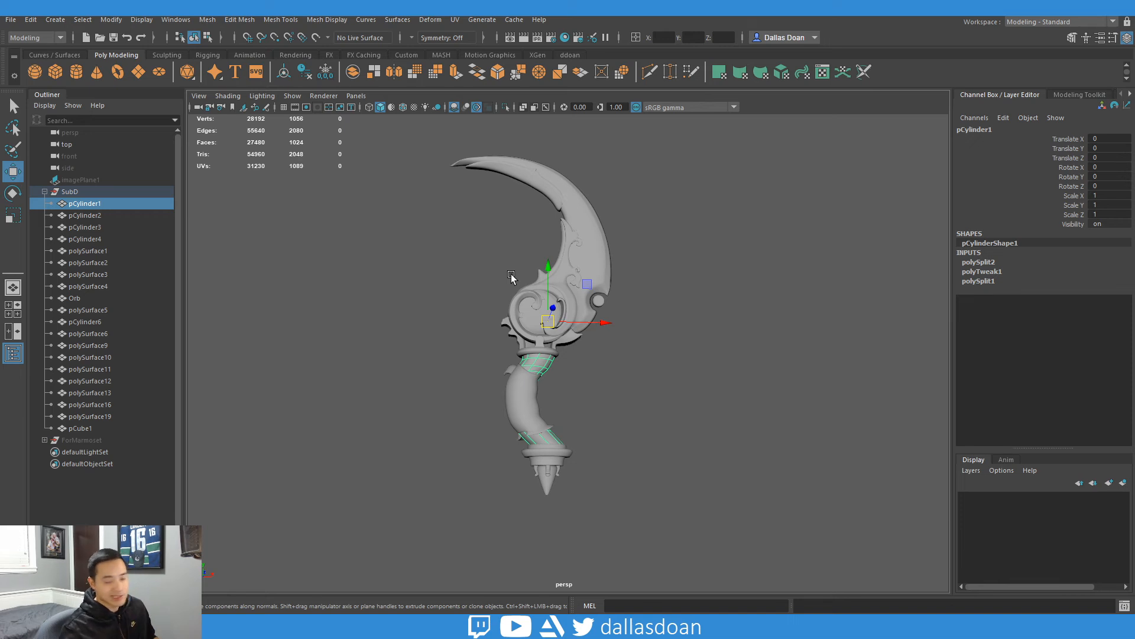
Select every mesh in the SubD group, from pCylinder1 through pCube1
left_click_drag(385, 132, 663, 548)
left_click_drag(641, 347, 644, 394, "alt")
scroll(648, 393, "up", 3)
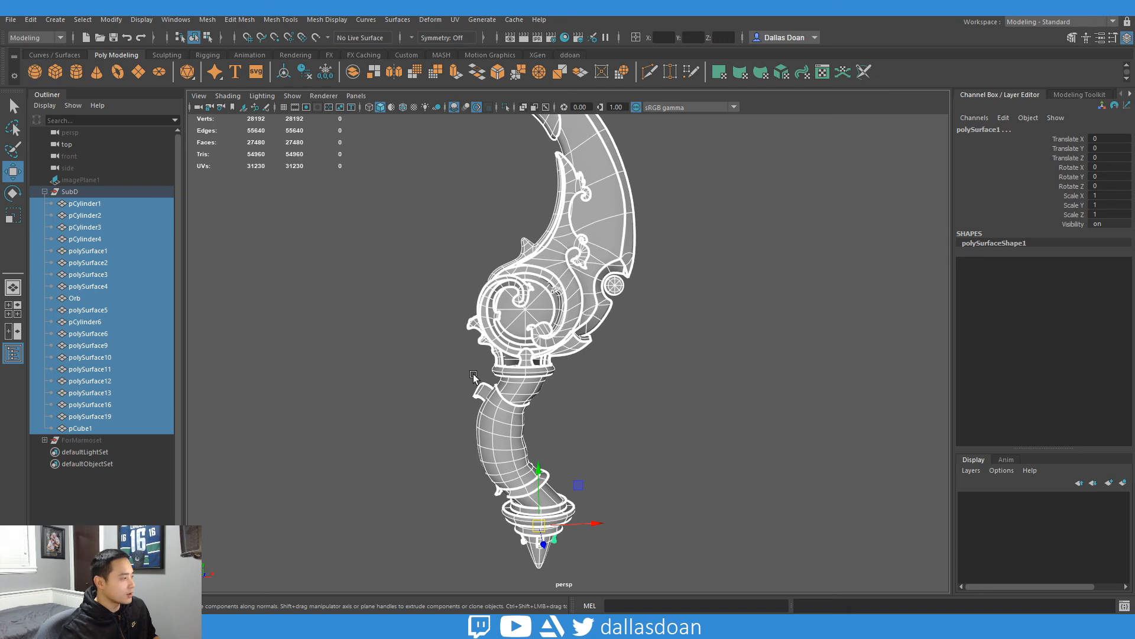
left_click(83, 428)
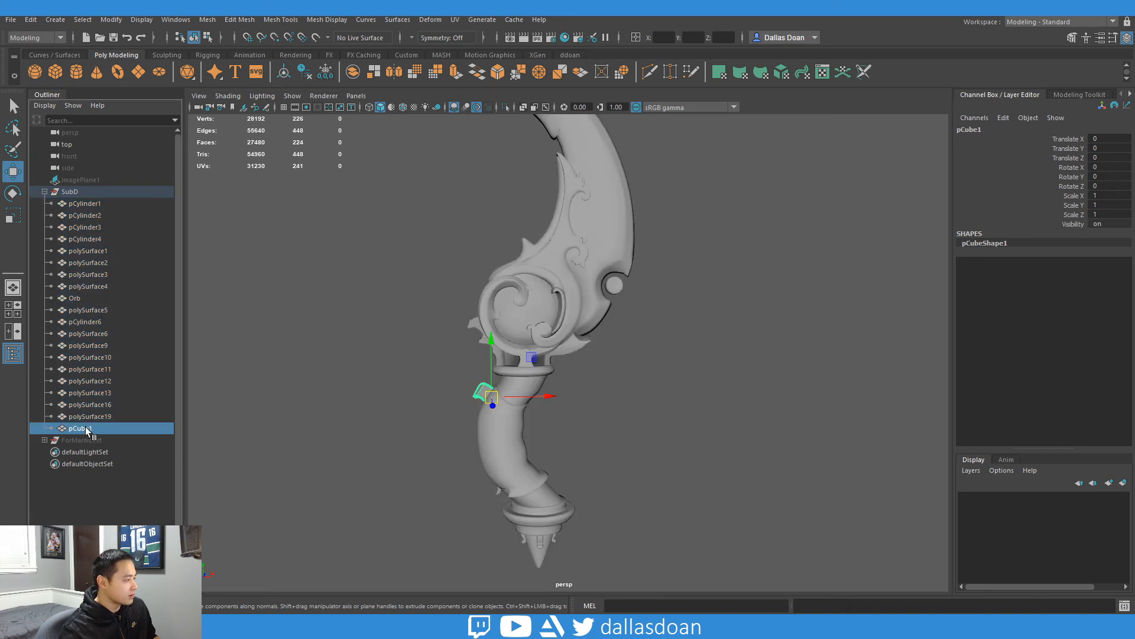
left_click(90, 204, "shift")
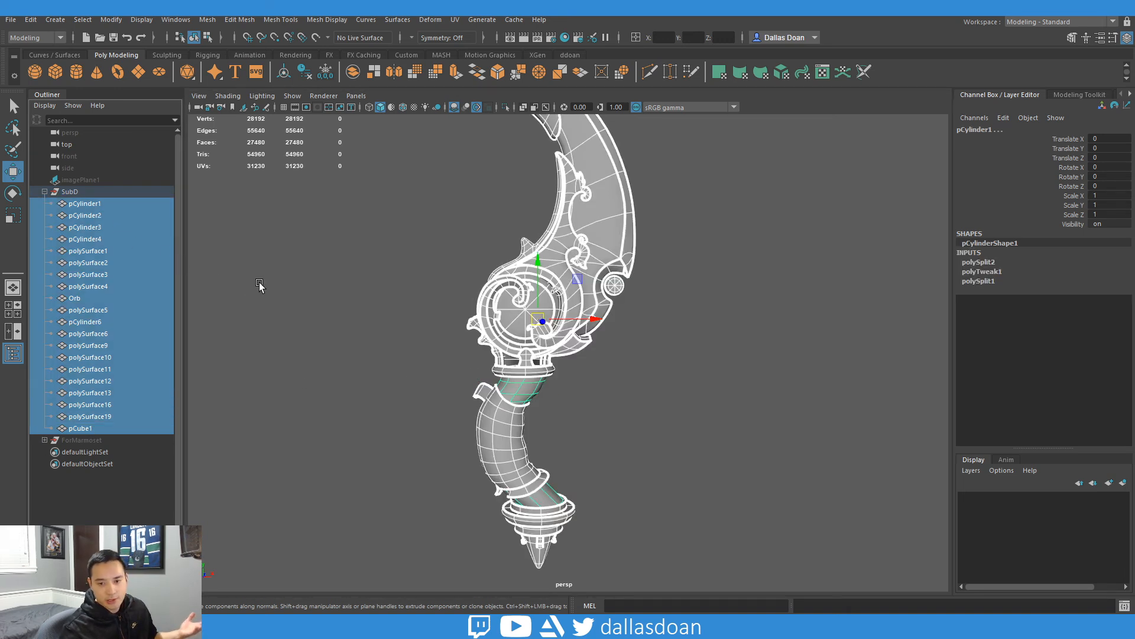
Clear the selection, look over the complete dagger and switch to Marmoset Toolbag
left_click(686, 293)
scroll(671, 262, "down", 3)
middle_click_drag(671, 262, 655, 294, "alt")
left_click_drag(655, 293, 667, 284, "alt")
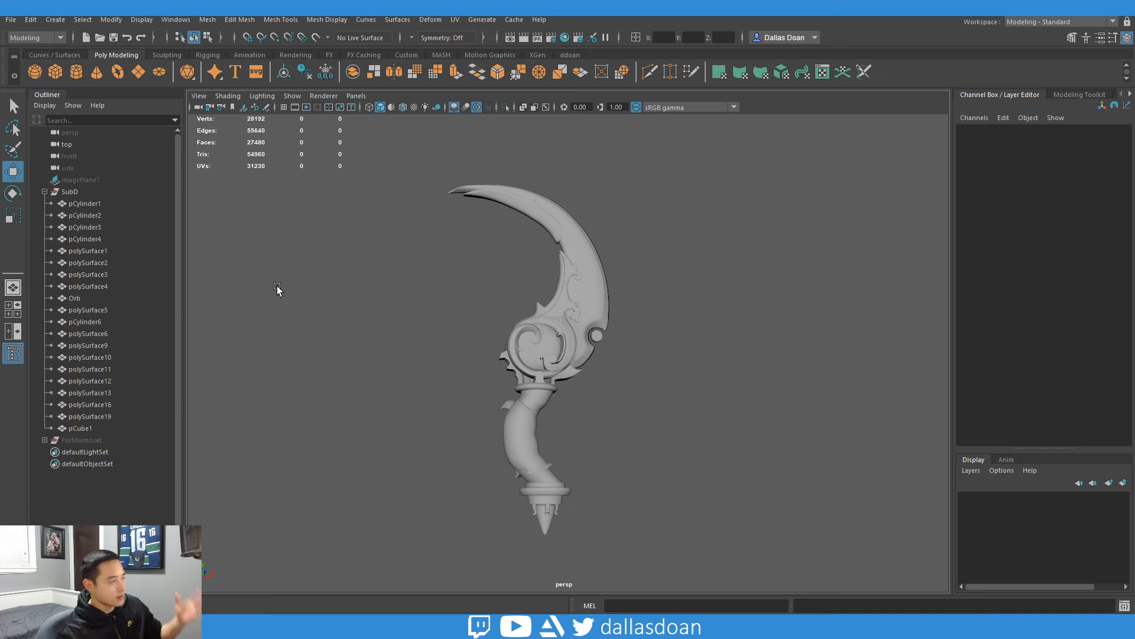
left_click_drag(314, 299, 373, 285, "alt")
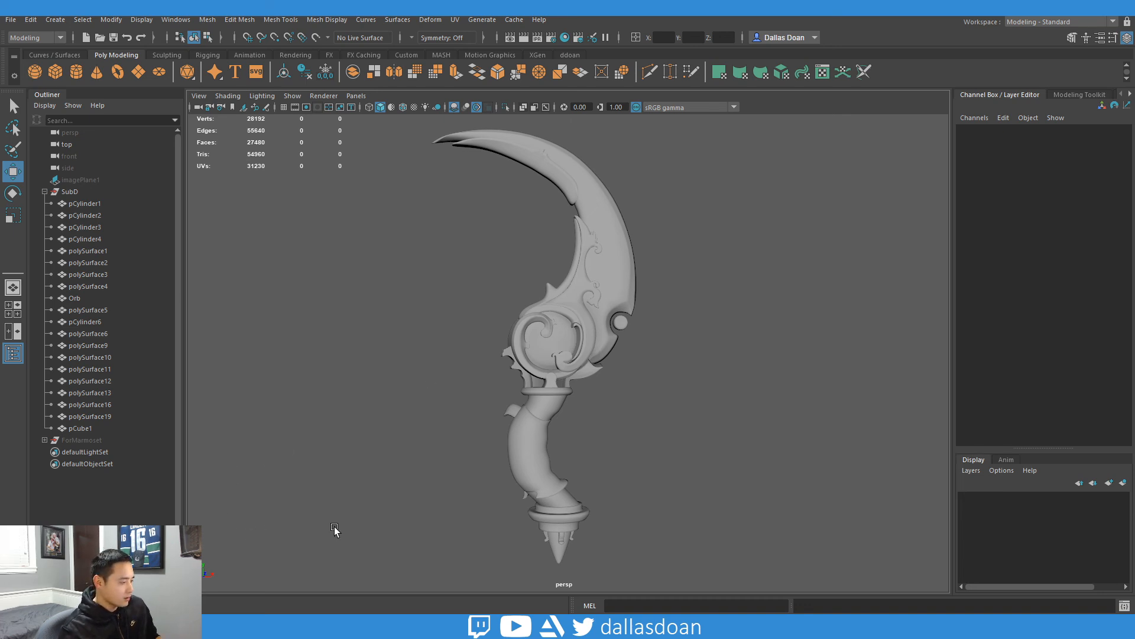
left_click(308, 626)
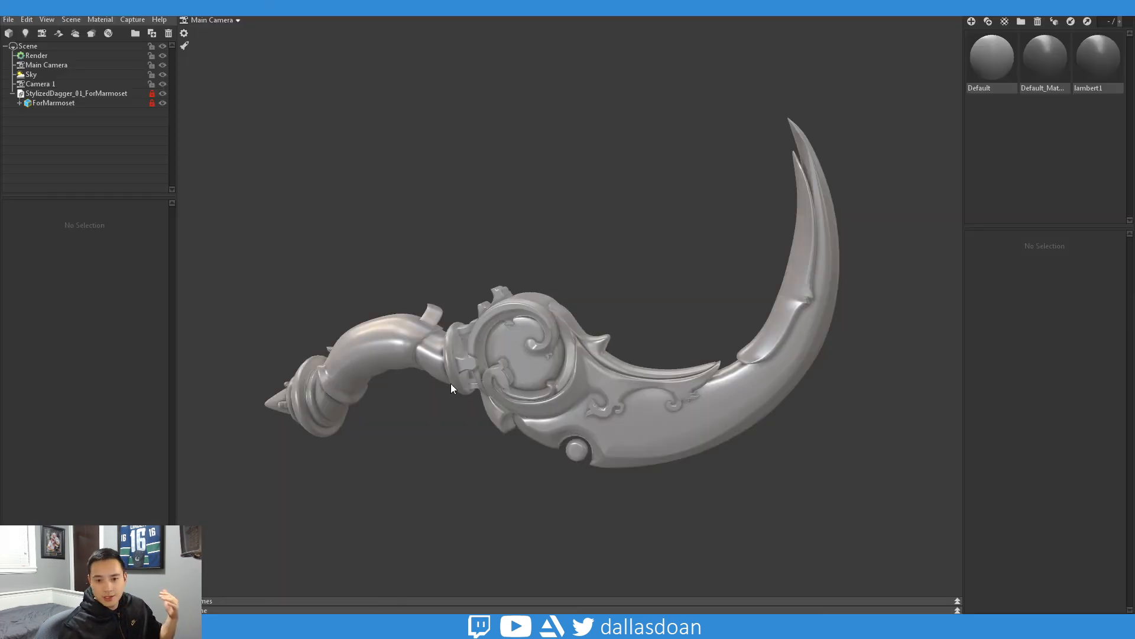